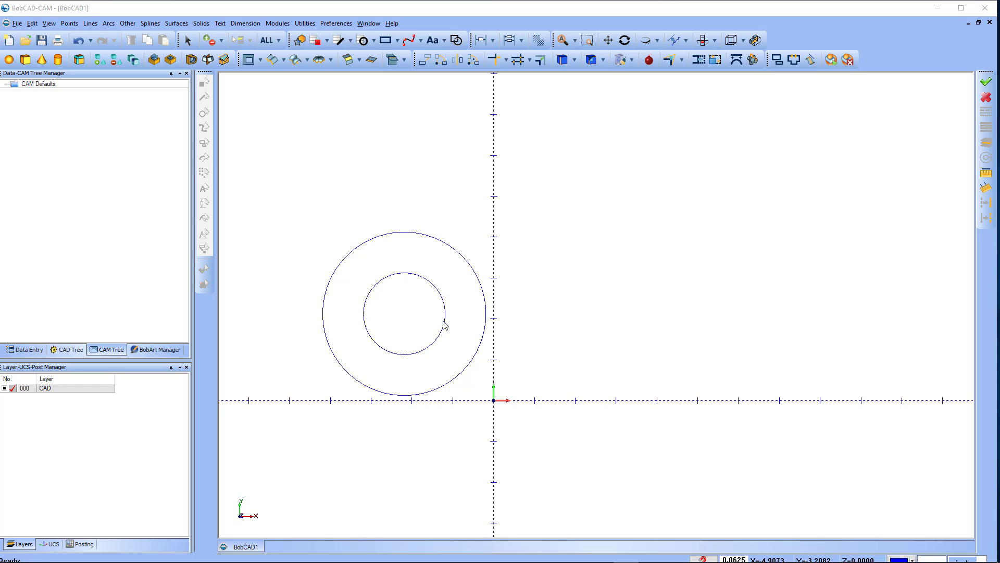
Create a new Nesting job for the TrucutCNC machine and start the Nesting Wizard.
left_click(113, 351)
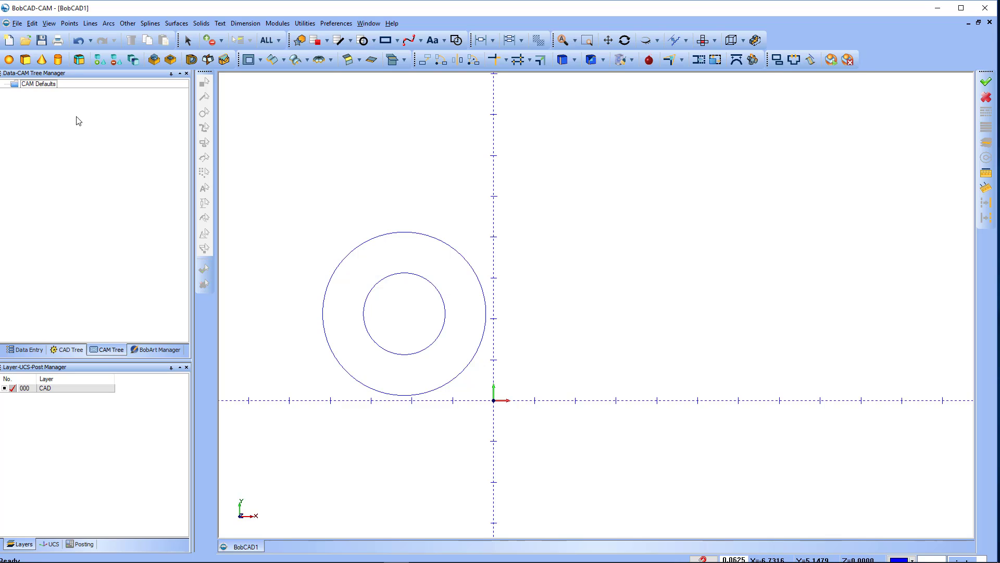
left_click(44, 86)
right_click(42, 87)
left_click(59, 90)
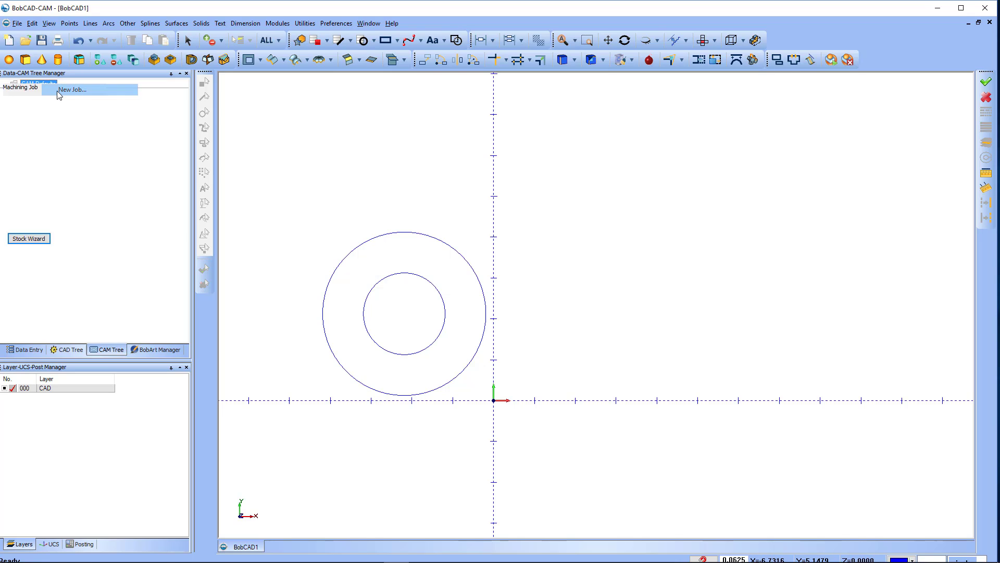
left_click(21, 162)
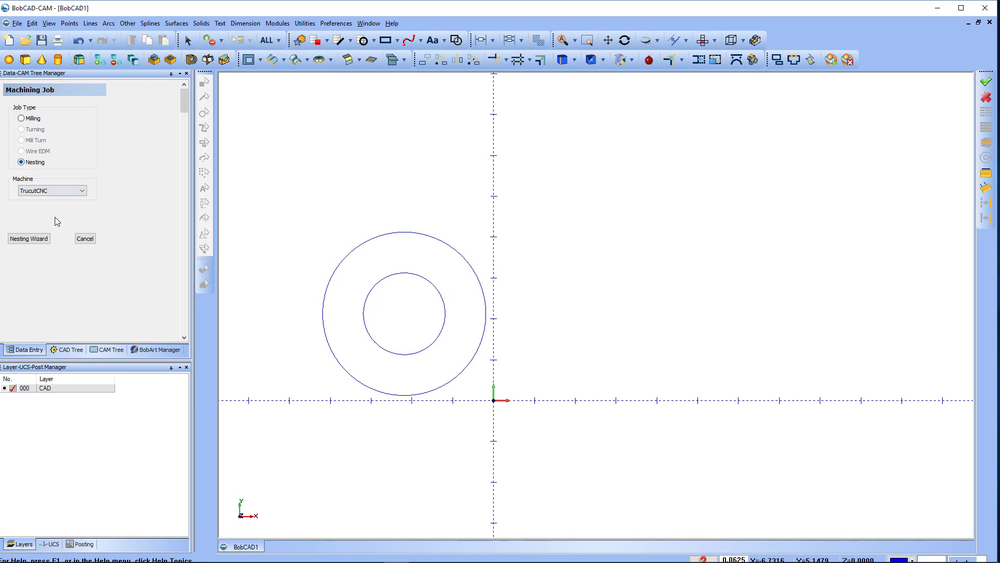
left_click(28, 238)
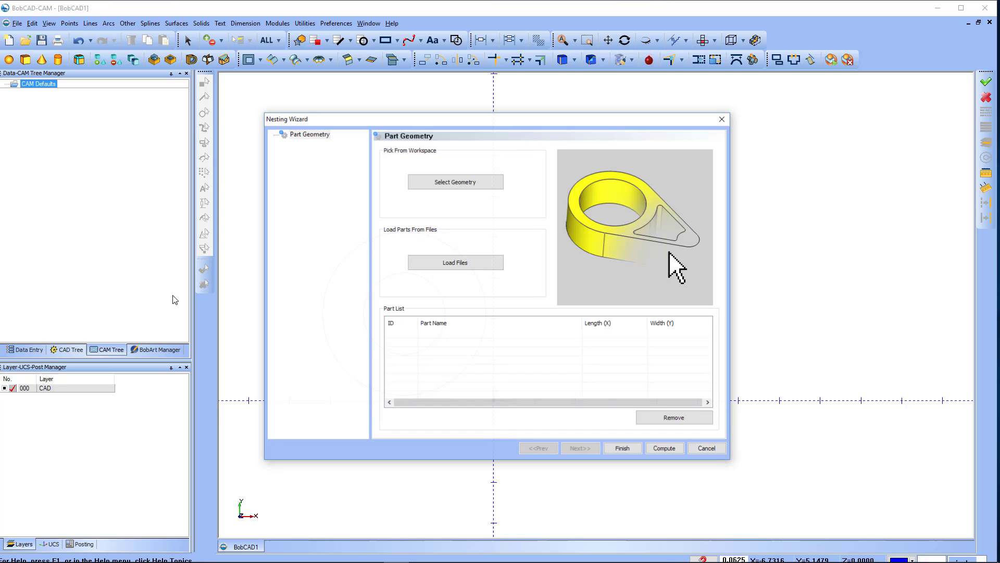
Pick both concentric circles from the workspace as the nesting part's geometry.
left_click(443, 185)
left_click_drag(305, 192, 579, 456)
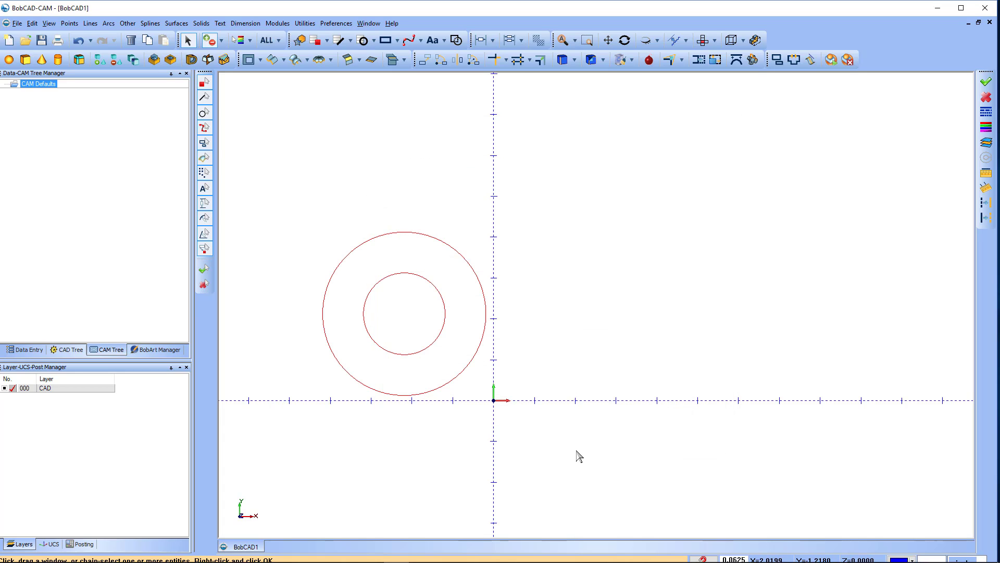
right_click(579, 457)
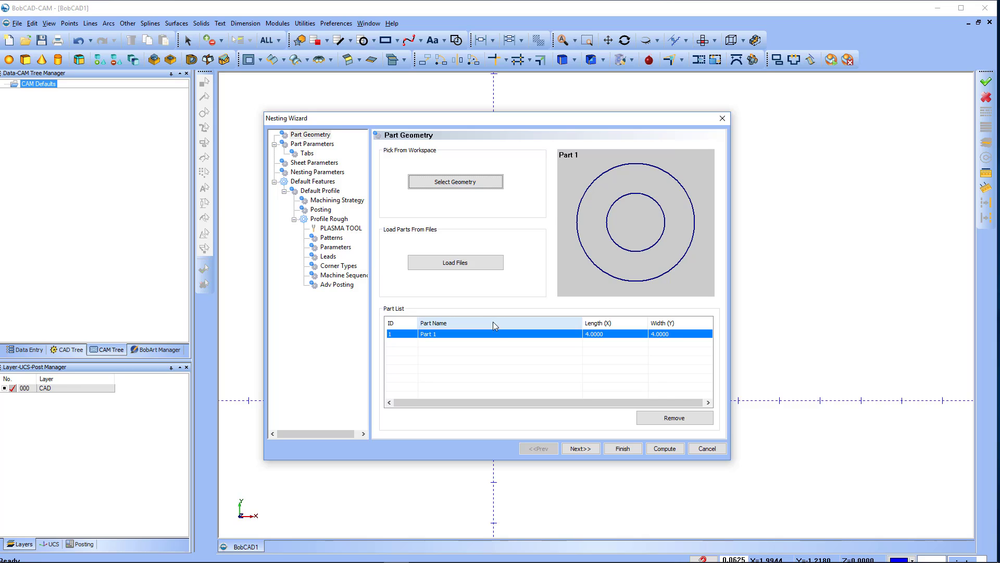
Assign the 8:45A:12ga:Steel:Low Speed FineCut plasma tool from the tool library to the default Profile Rough operation.
left_click(310, 145)
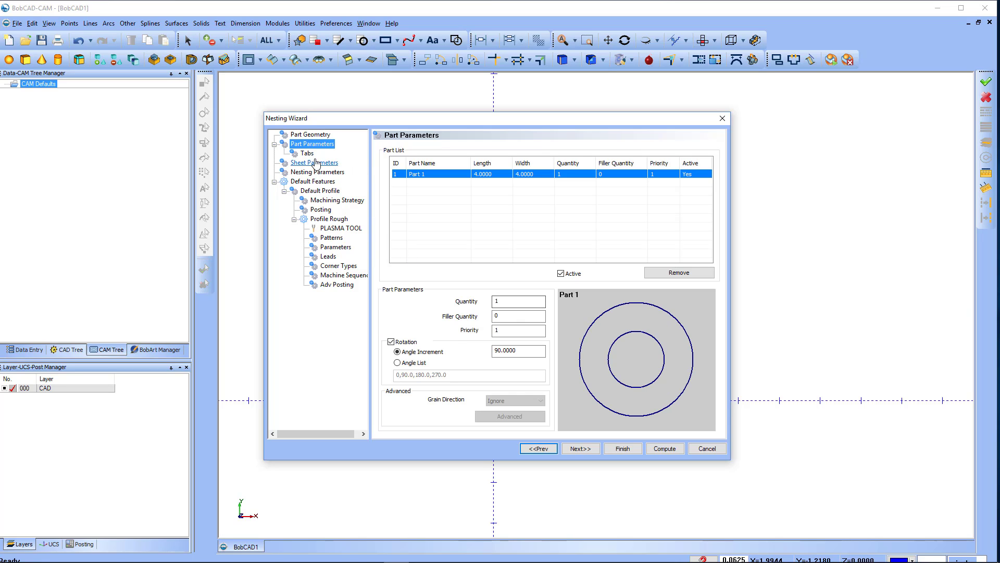
left_click(314, 162)
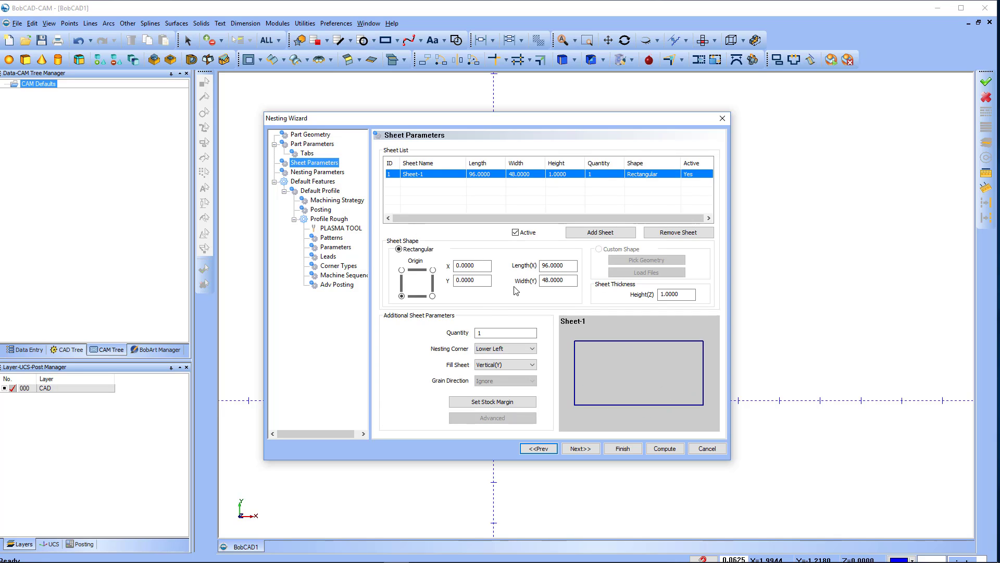
left_click(317, 171)
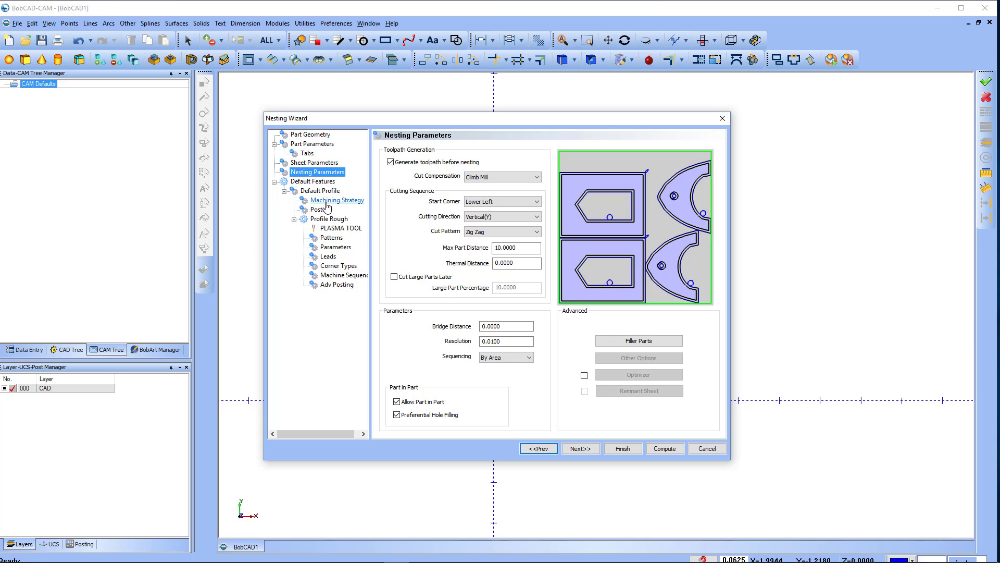
left_click(336, 230)
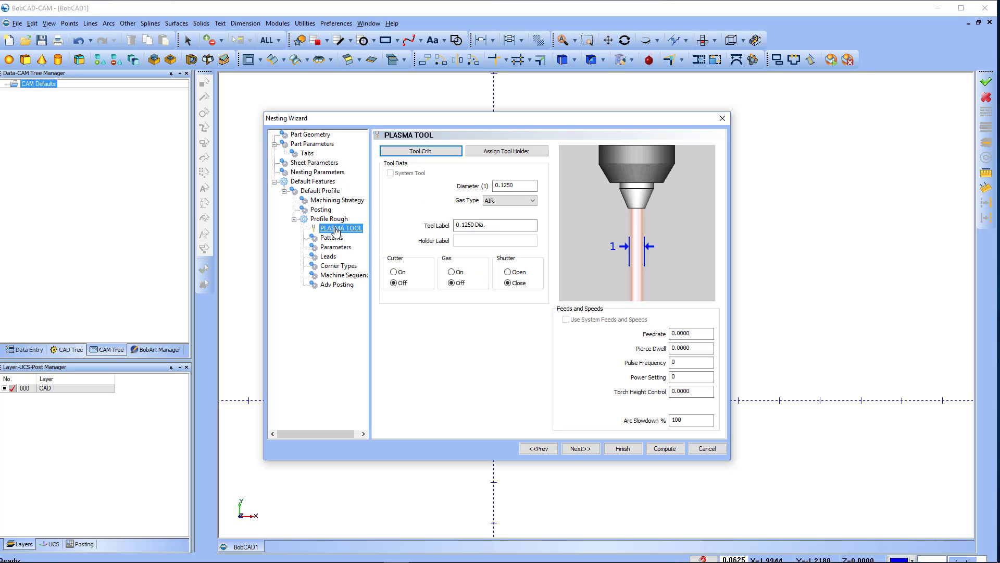
left_click(426, 151)
left_click(515, 410)
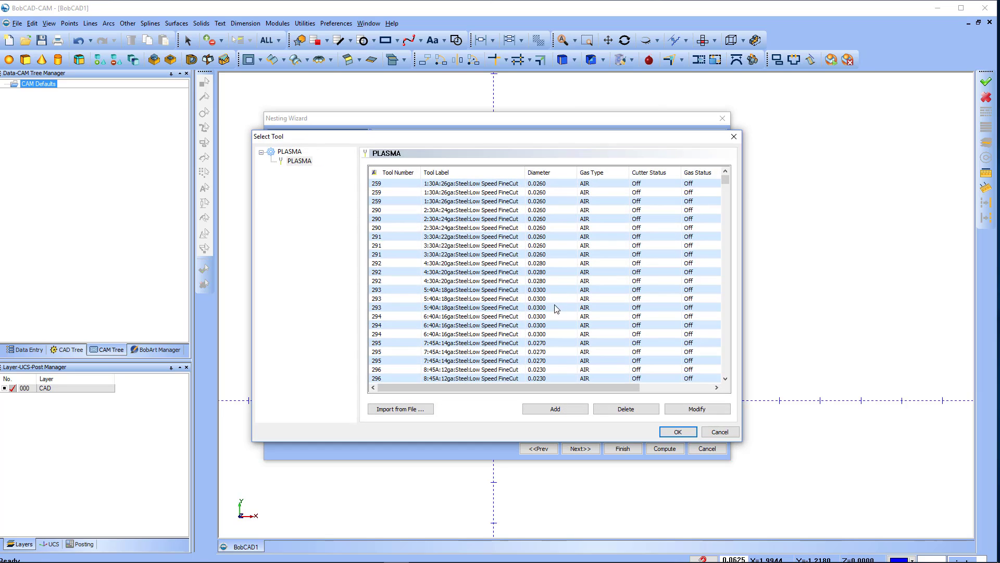
left_click(480, 371)
left_click(675, 431)
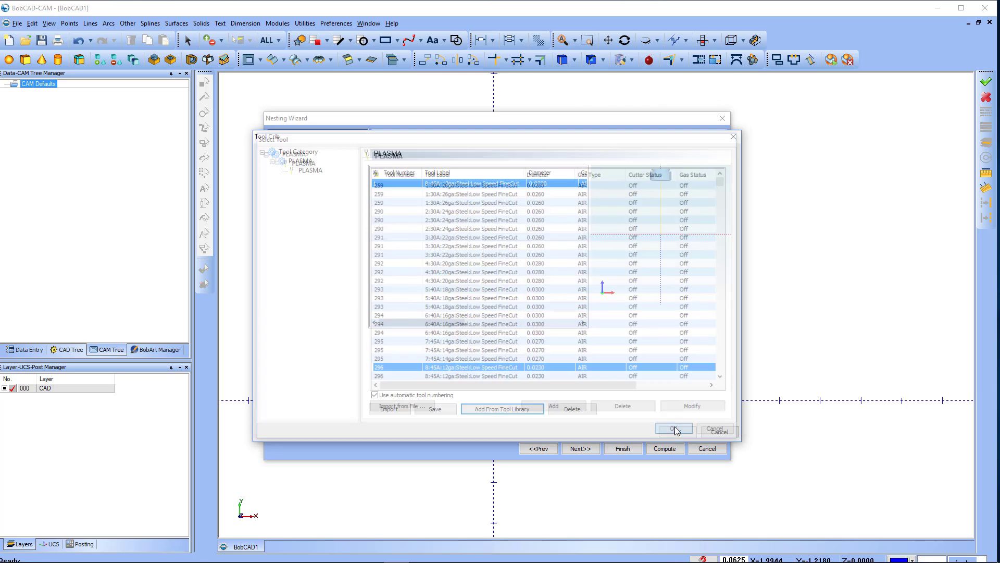
left_click(679, 432)
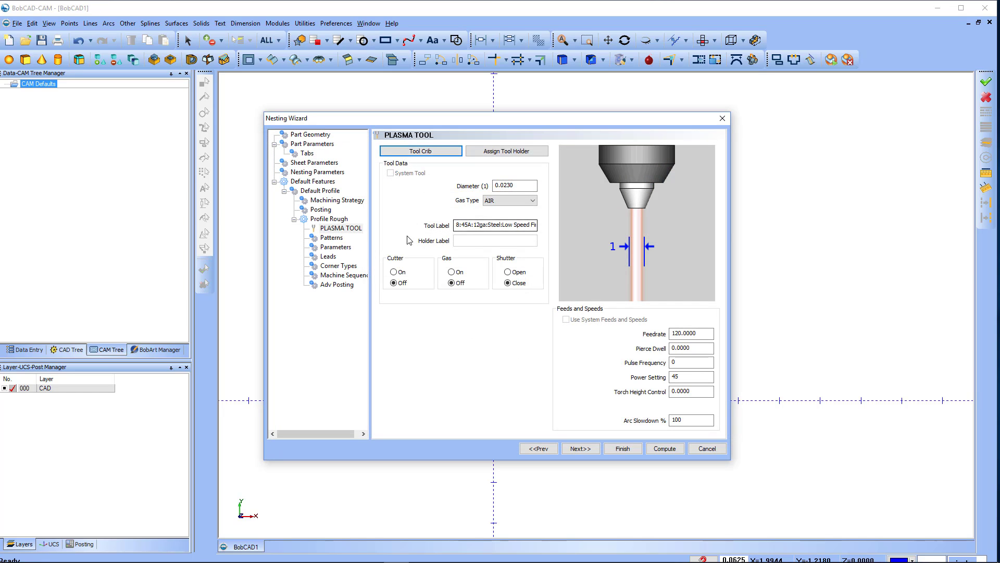
Set the Profile Rough lead-in to Blend with a line length of 0.1 and an arc radius of 0.1.
left_click(329, 257)
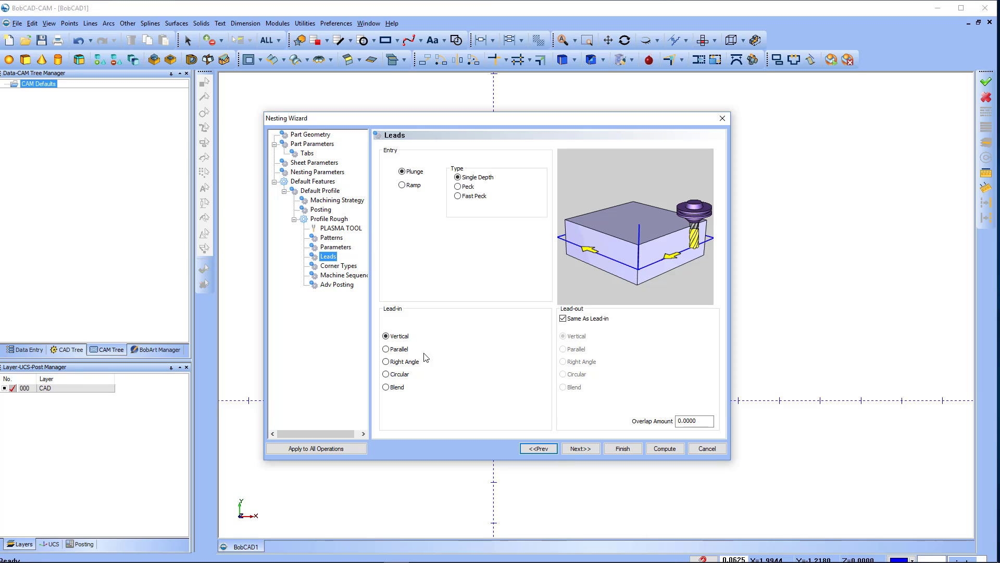
left_click(387, 388)
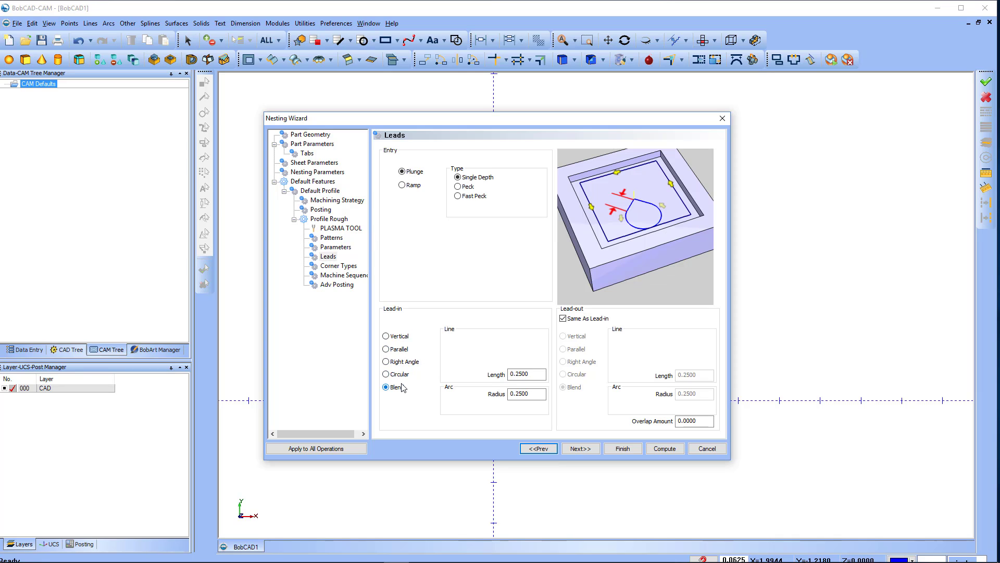
left_click_drag(535, 375, 471, 378)
type(".1")
key("Tab")
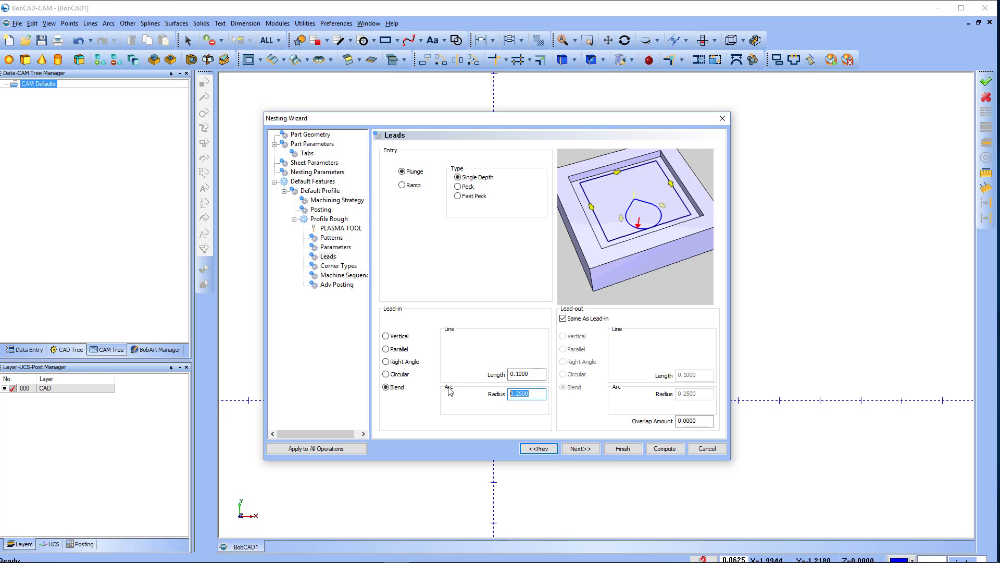
type(".1")
key("Tab")
Compute the nesting job and inspect the lead-ins on the nested ring part.
left_click(663, 449)
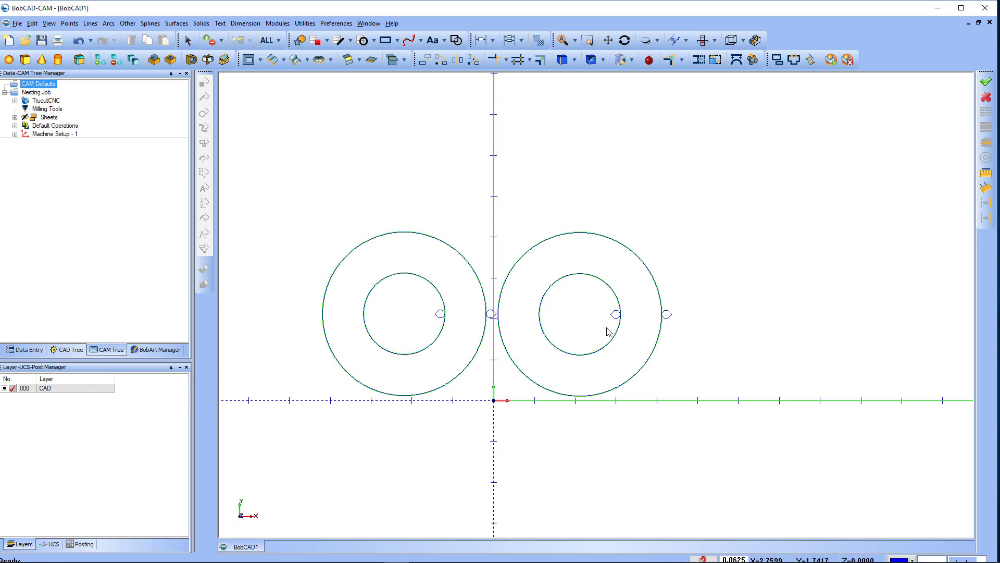
scroll(611, 329, "up", 5)
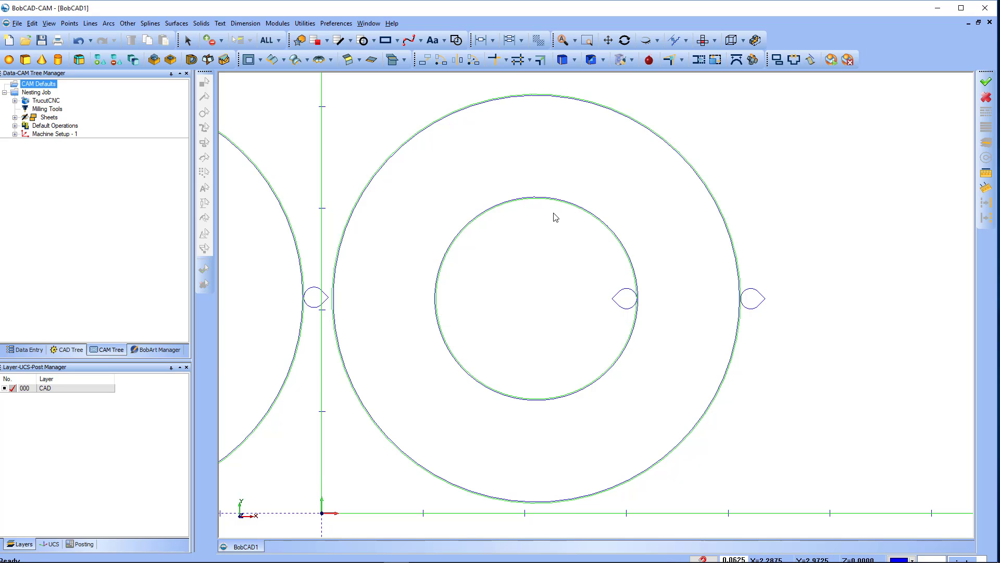
scroll(577, 274, "down", 3)
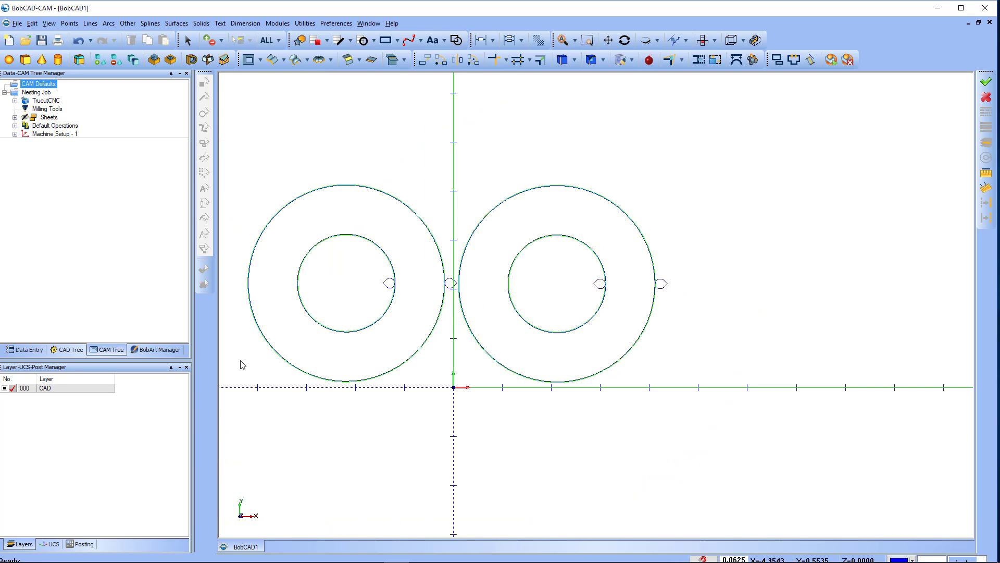
scroll(244, 364, "up", 3)
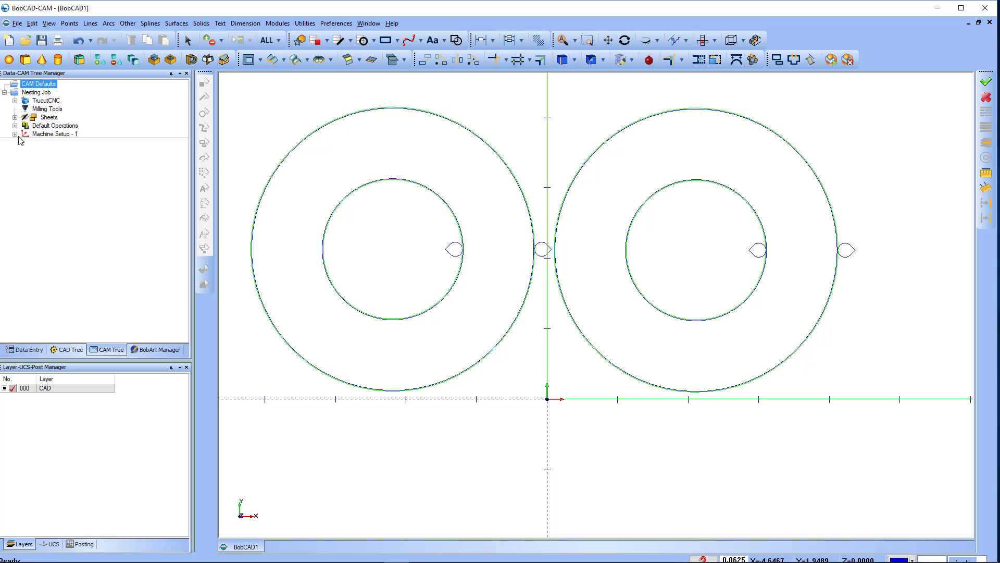
Reverse the direction of the chain start point in the Profile Rough operation of Part 1's inner profile.
left_click(50, 134)
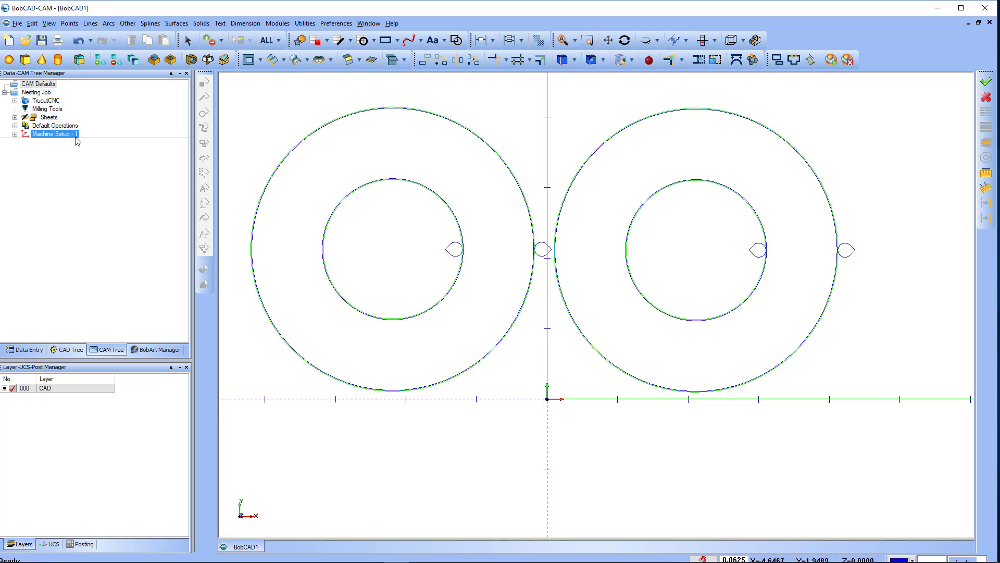
left_click(15, 134)
left_click(25, 143)
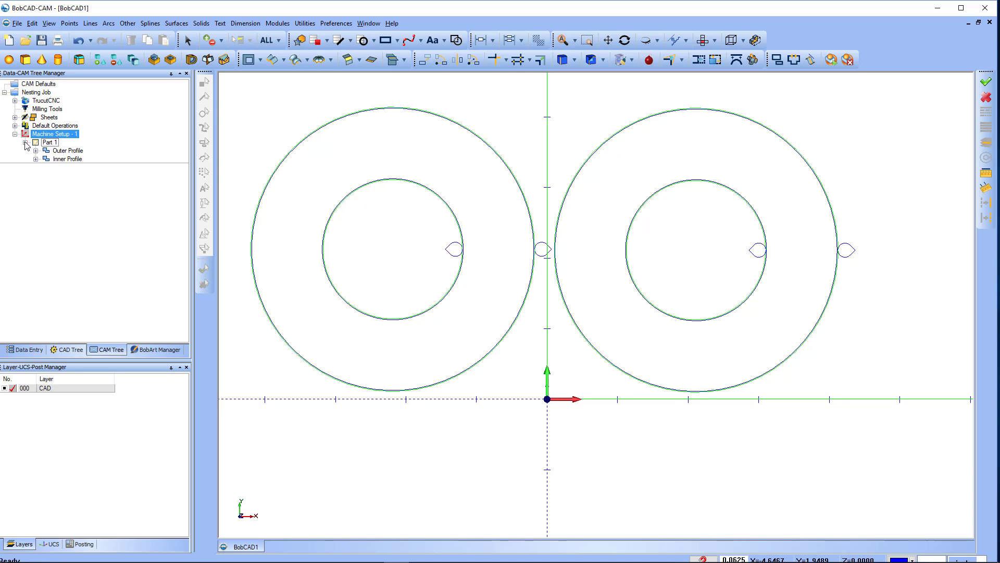
left_click(54, 151)
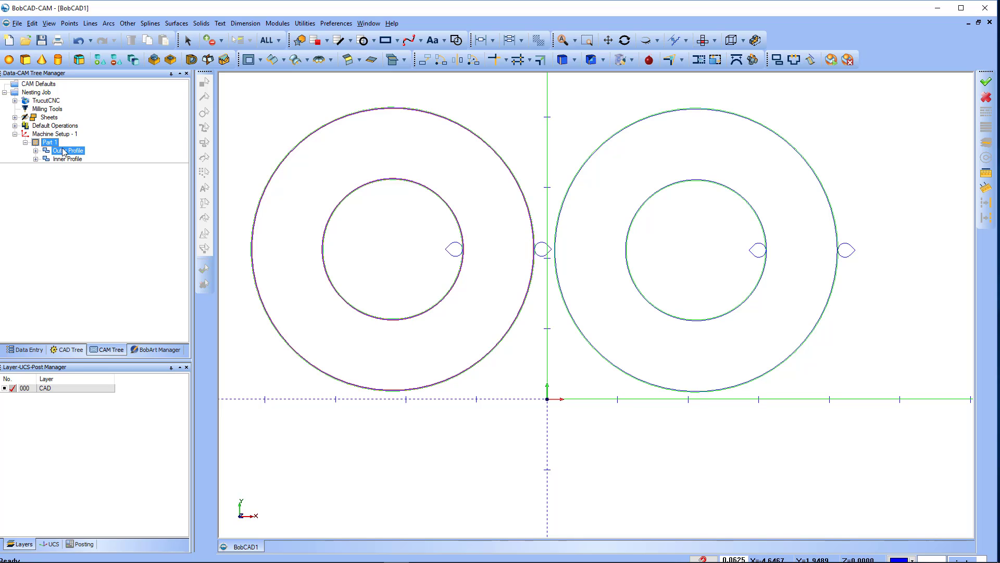
left_click(70, 158)
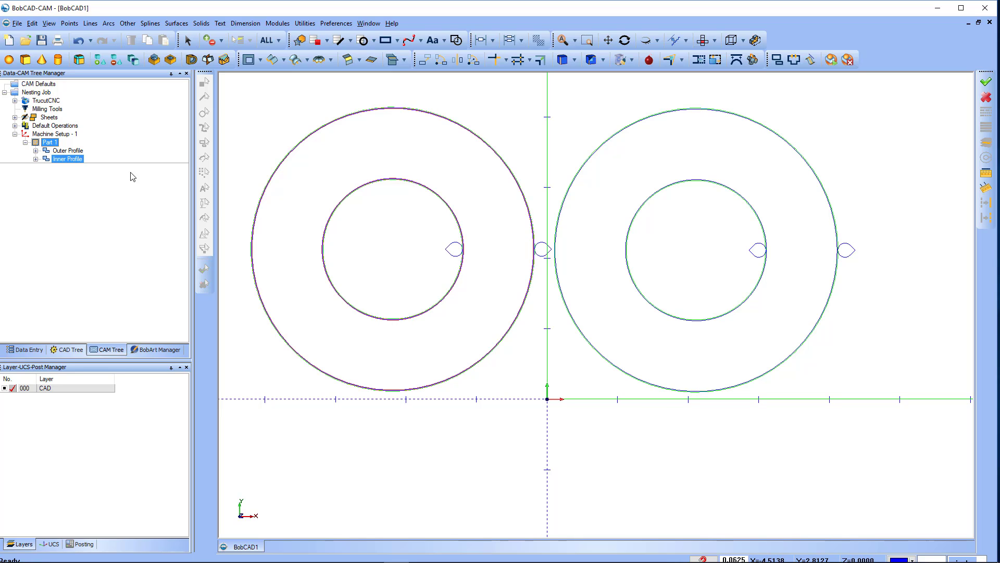
left_click(35, 159)
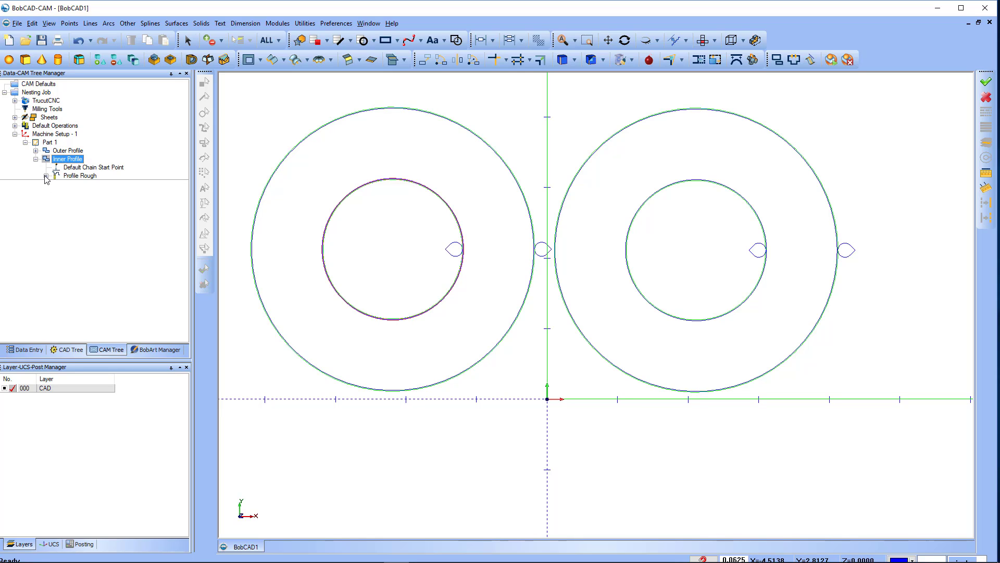
left_click(46, 176)
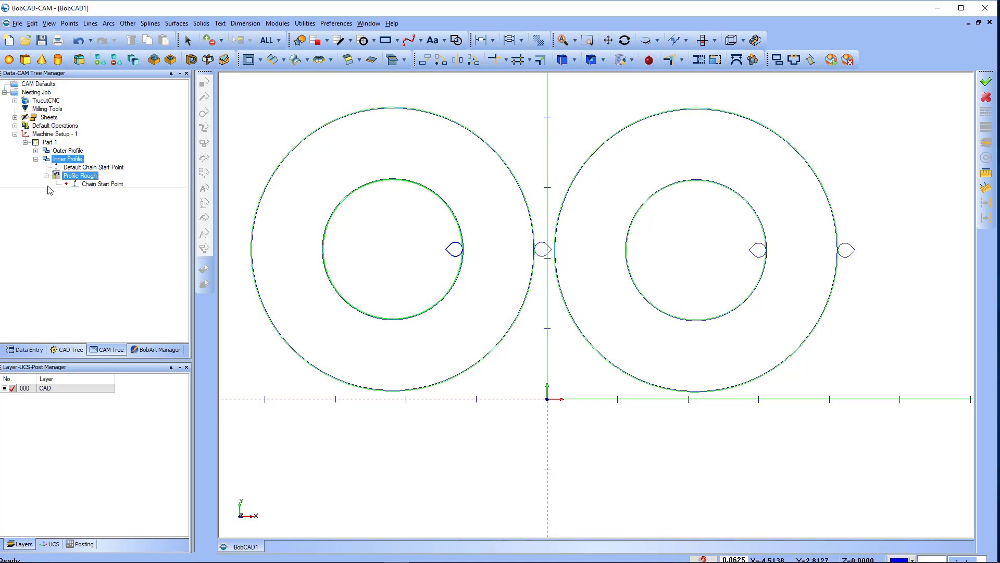
left_click(86, 187)
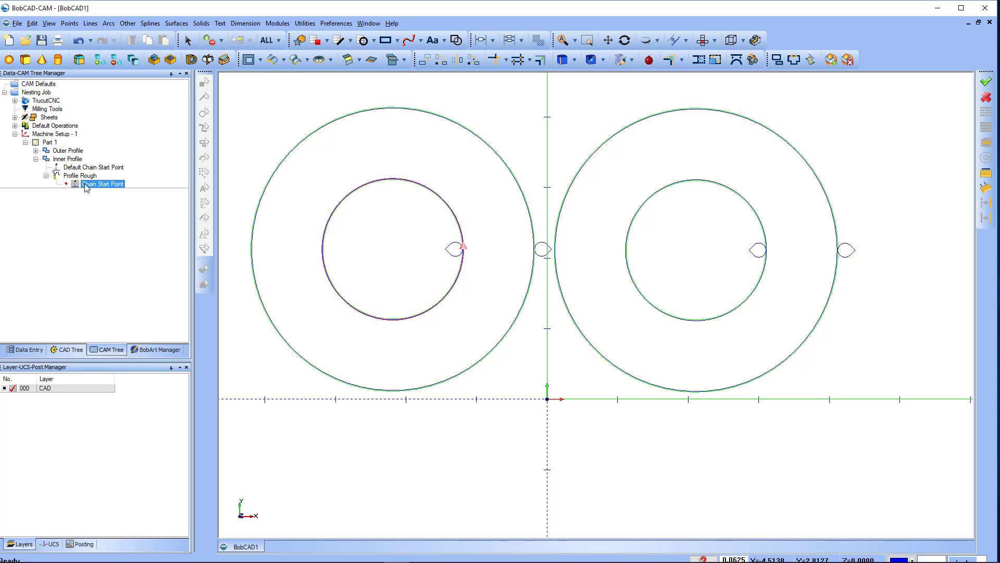
right_click(85, 188)
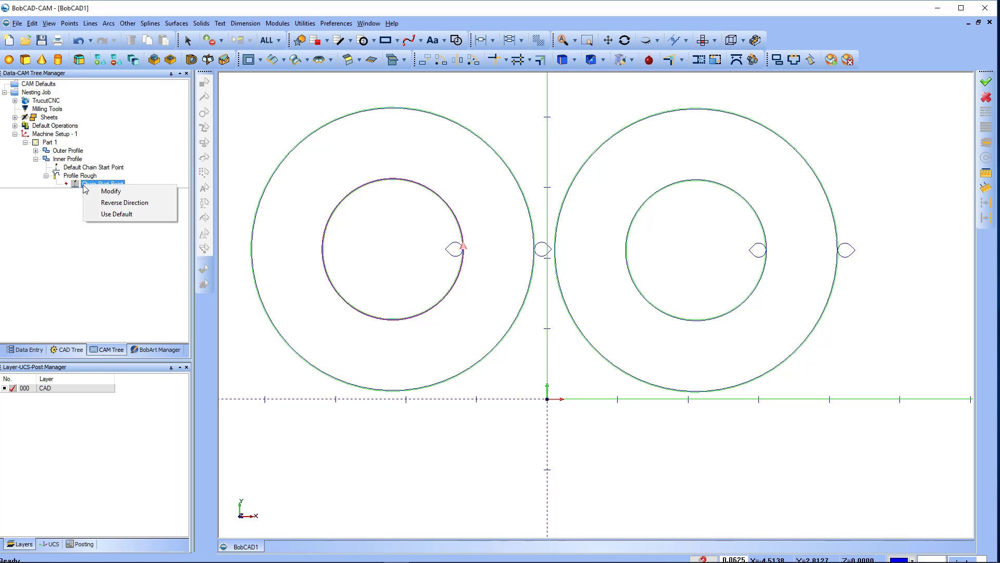
left_click(103, 206)
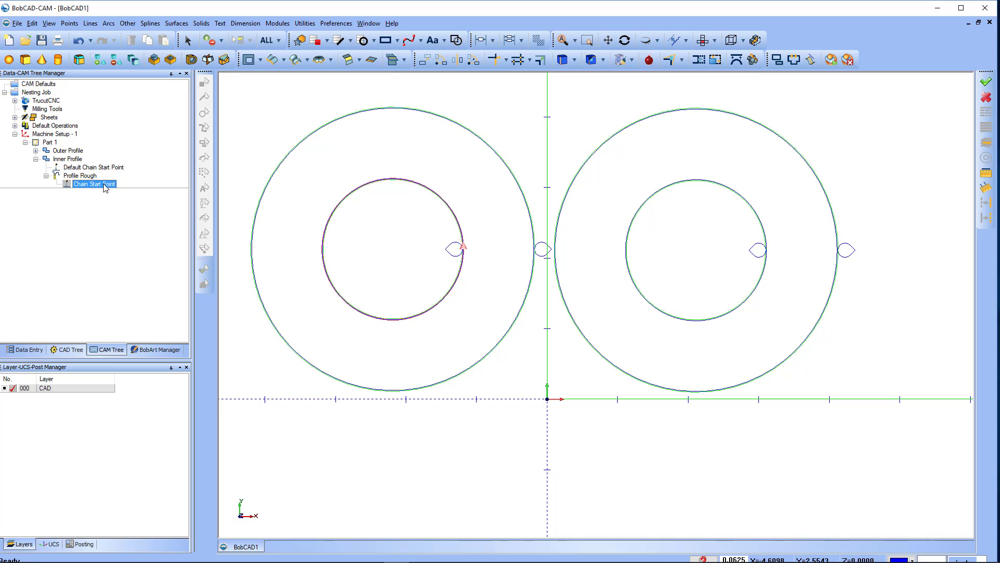
right_click(105, 185)
left_click(119, 203)
Recompute all toolpaths of the nesting job and inspect the lead-ins up close.
left_click(77, 128)
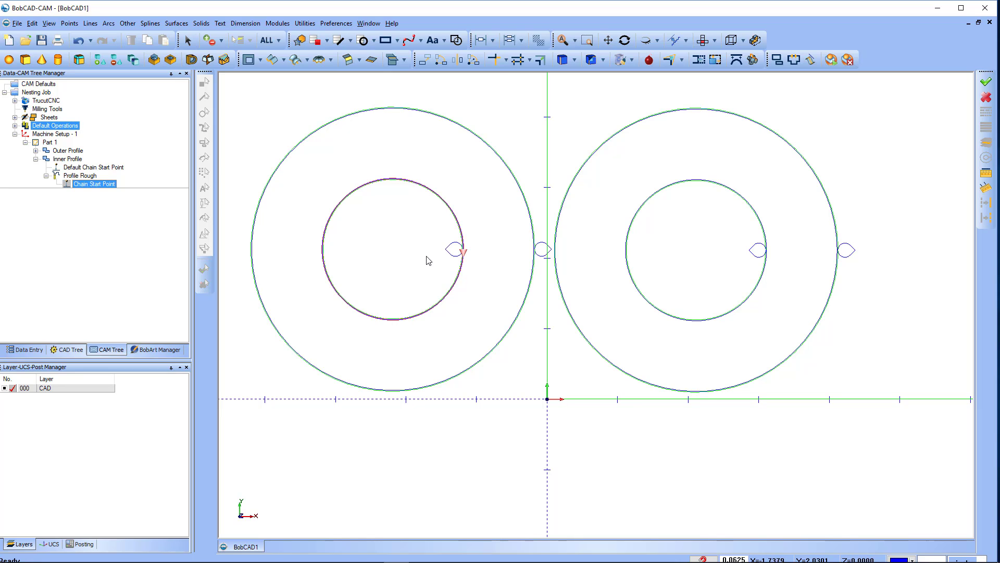
left_click(41, 94)
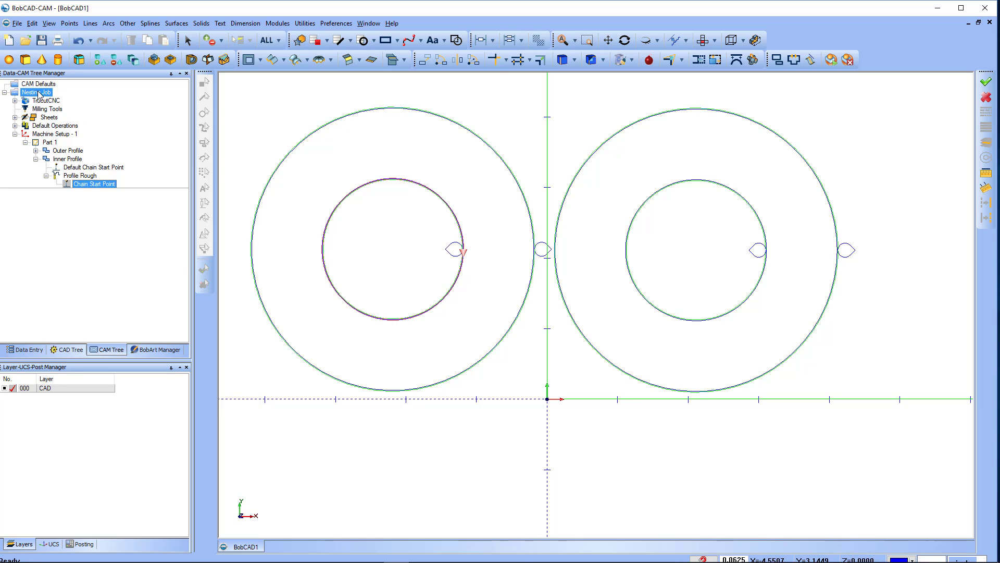
right_click(38, 94)
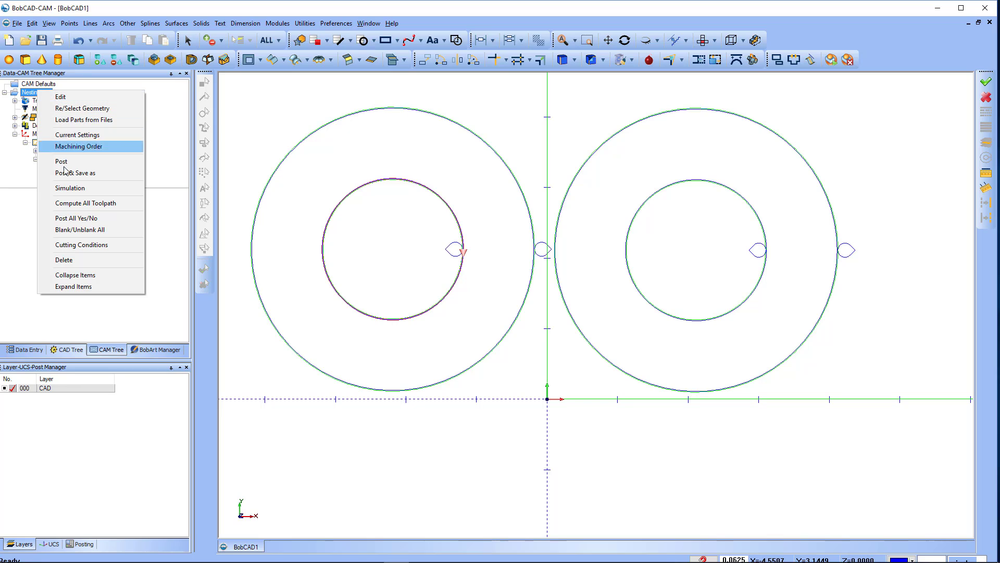
left_click(64, 203)
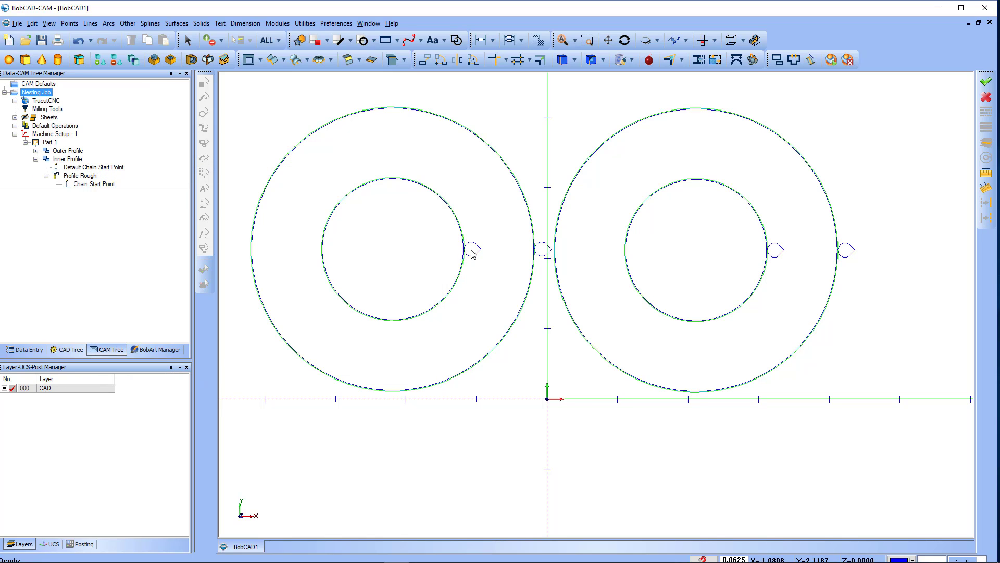
scroll(471, 252, "up", 5)
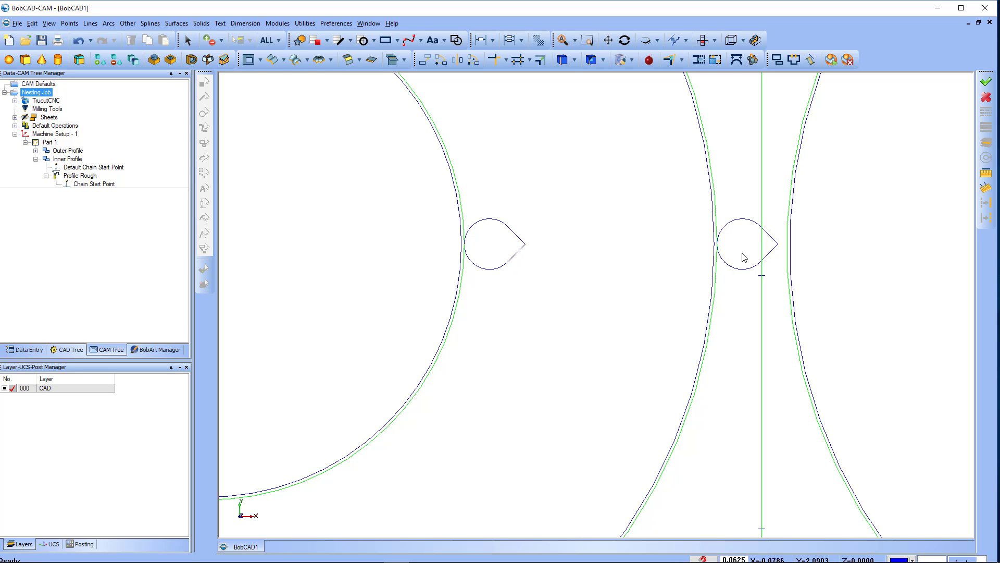
Reverse the direction of the chain start point in the Profile Rough operation of Part 1's outer profile.
left_click(35, 151)
left_click(46, 167)
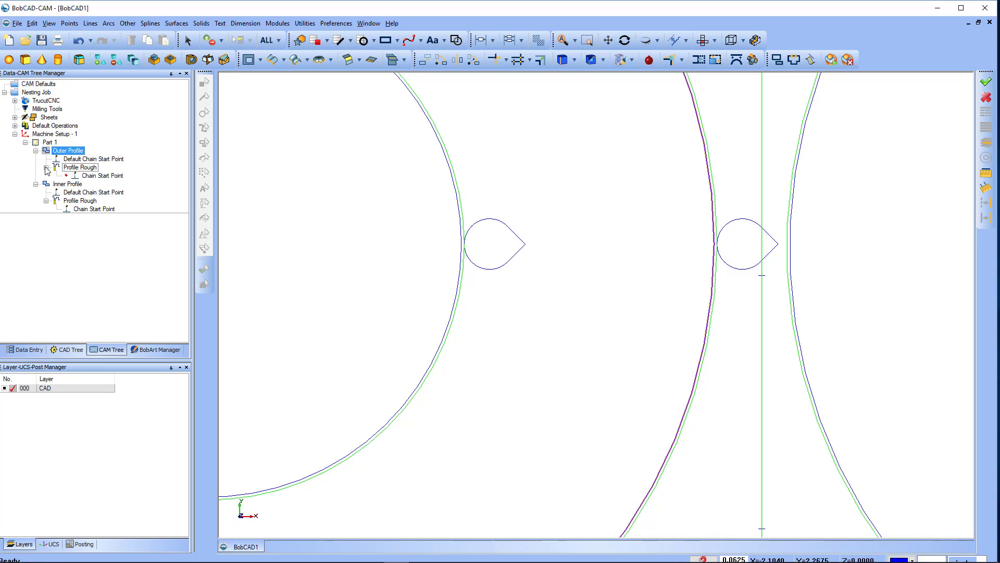
left_click(95, 176)
right_click(95, 176)
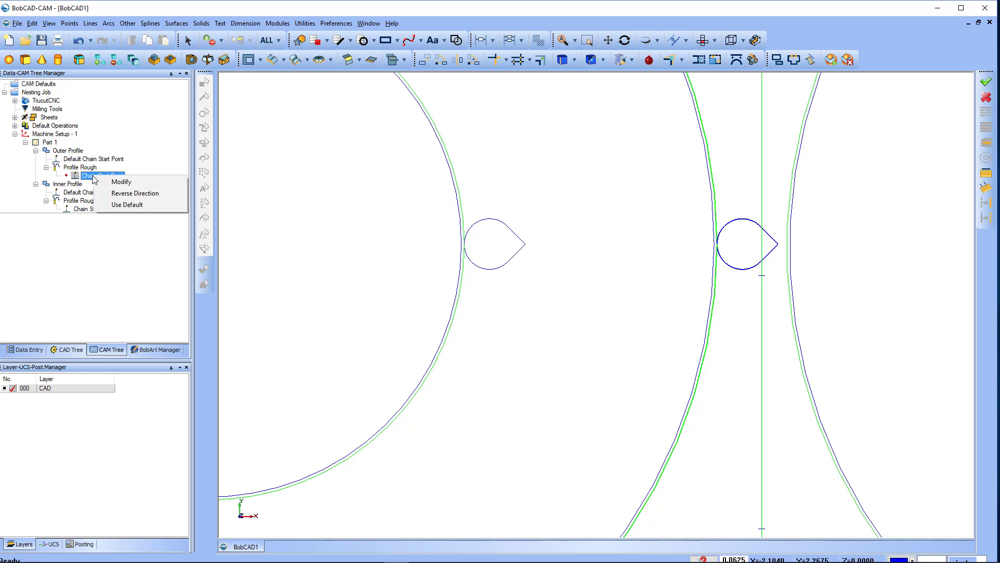
left_click(116, 193)
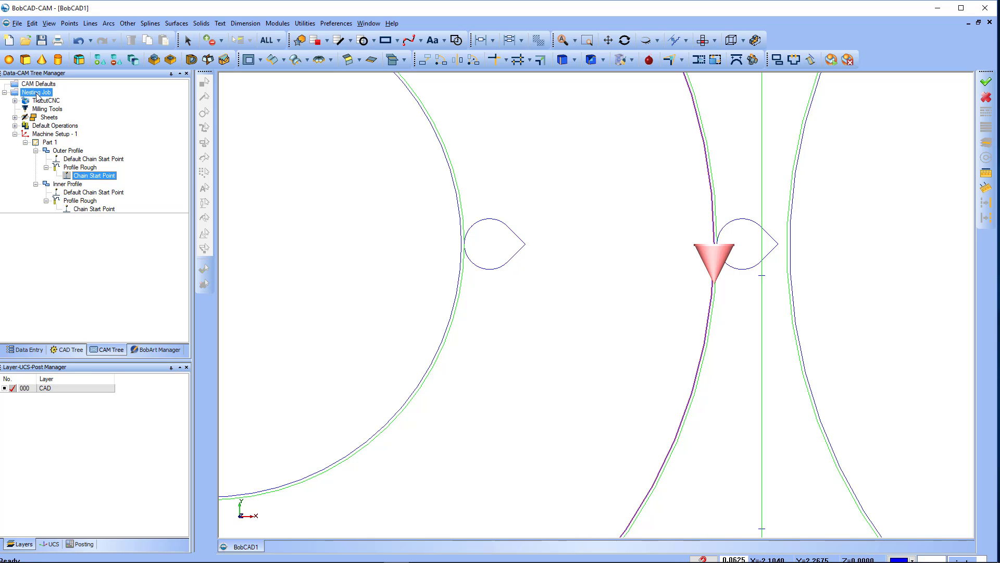
Recompute all toolpaths of the nesting job and inspect the outer lead-ins across the nested rings.
right_click(35, 92)
left_click(77, 204)
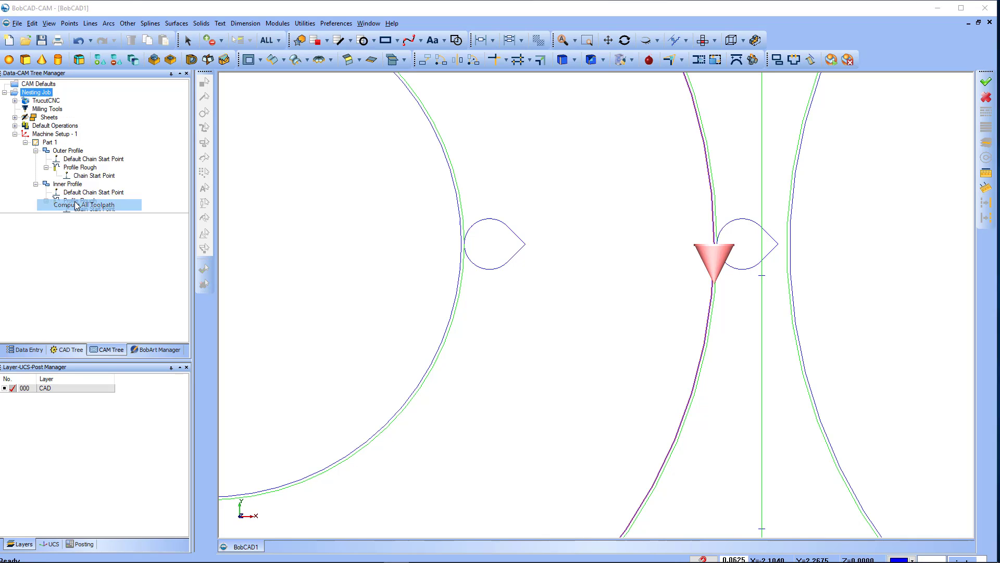
scroll(521, 302, "down", 5)
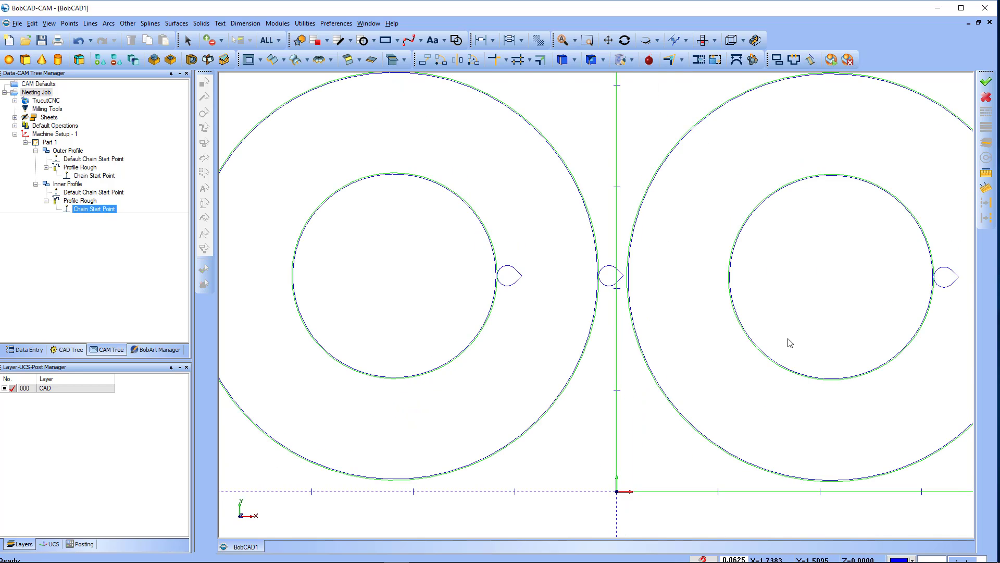
scroll(784, 342, "down", 2)
scroll(949, 351, "up", 2)
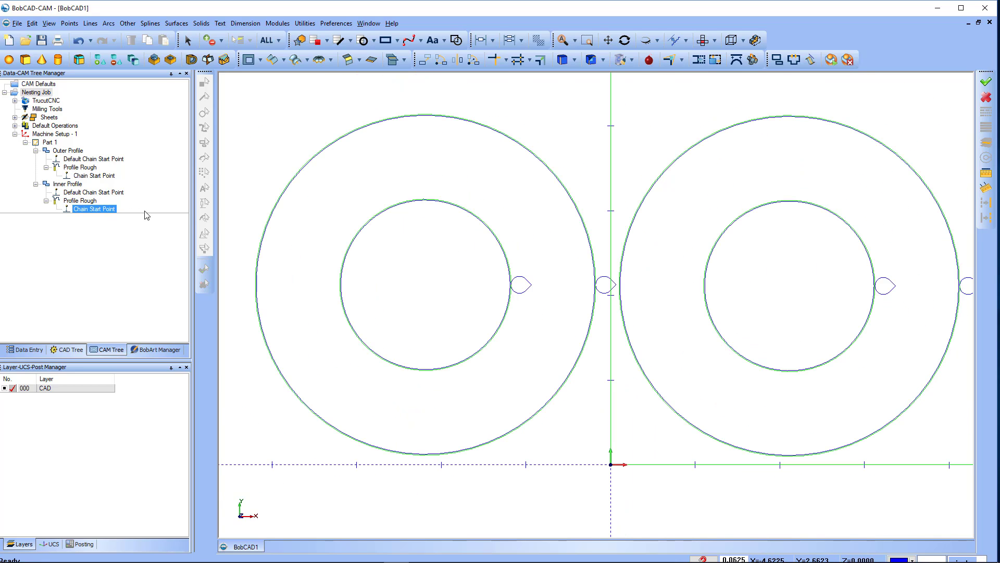
Reverse the outer profile's Profile Rough chain start point direction once more and recompute all toolpaths of the nesting job.
right_click(102, 177)
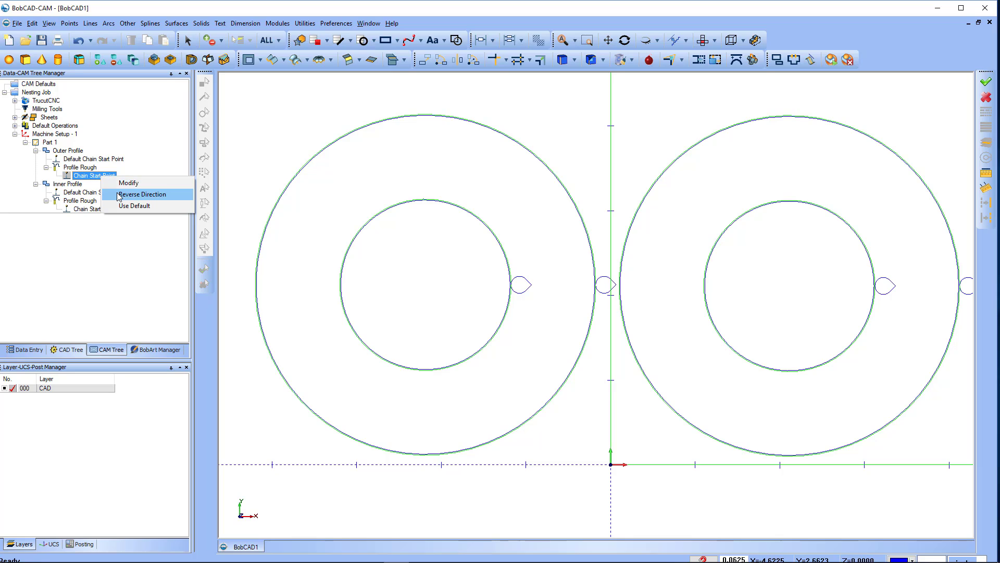
left_click(119, 194)
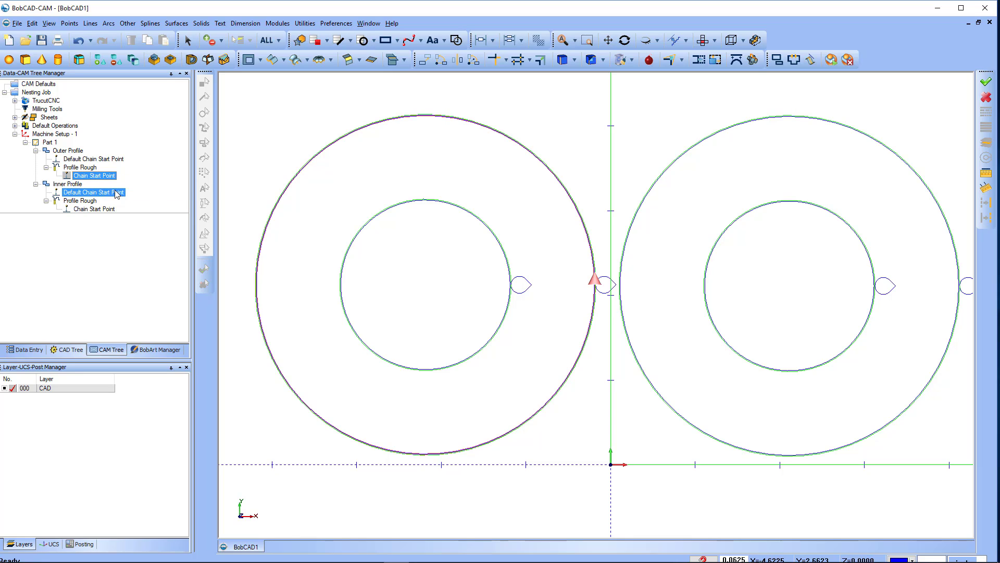
right_click(44, 93)
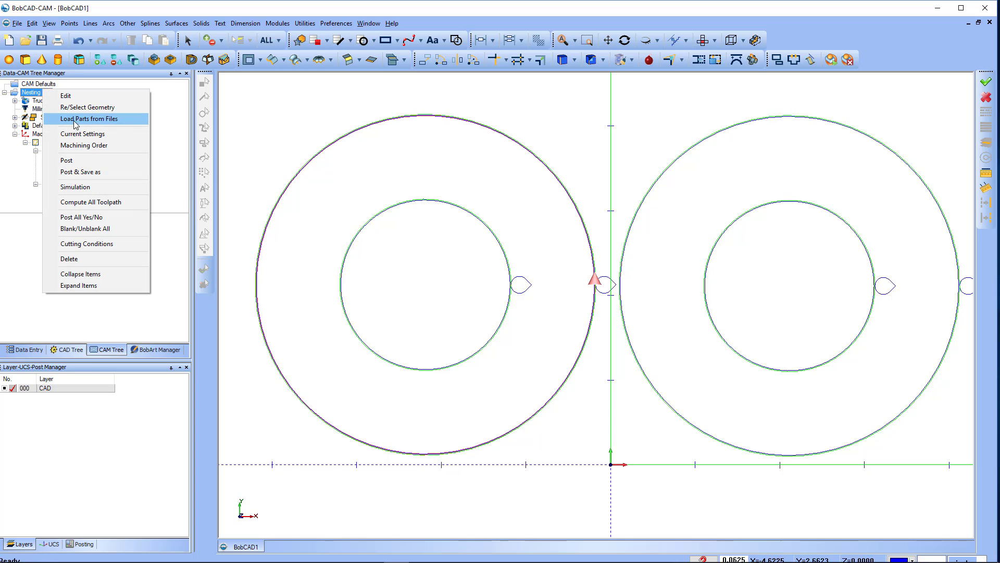
left_click(80, 202)
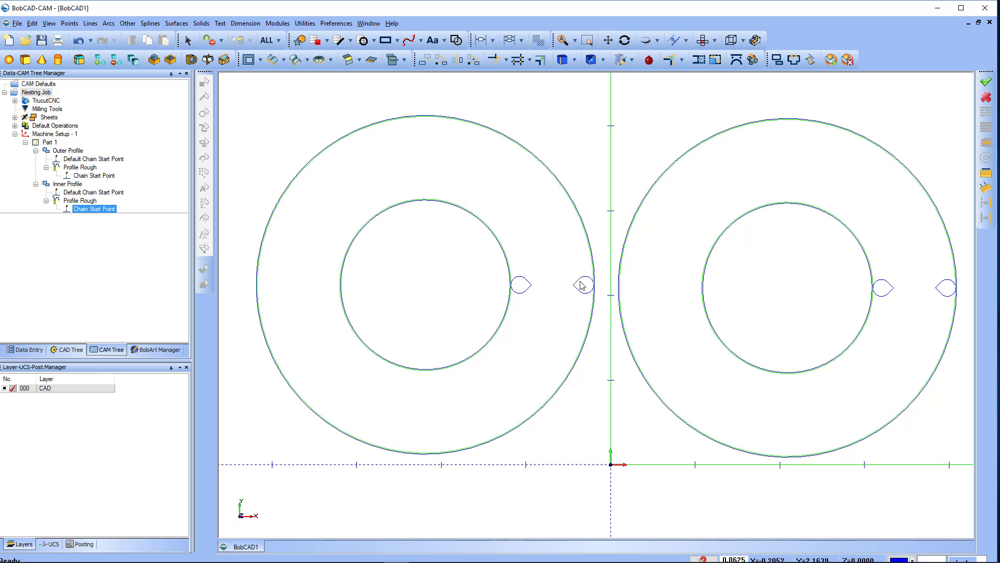
left_click(94, 176)
left_click(92, 168)
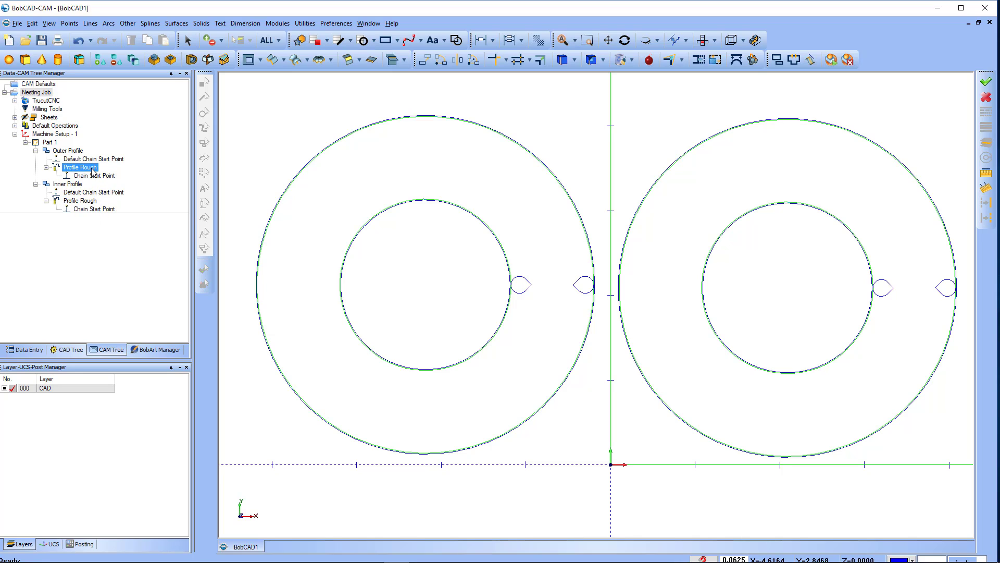
left_click(94, 193)
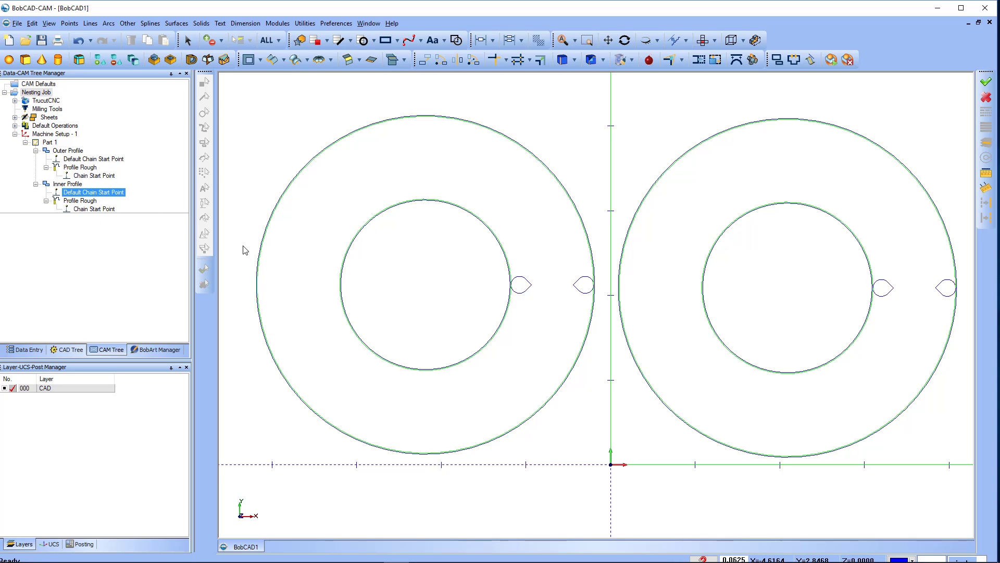